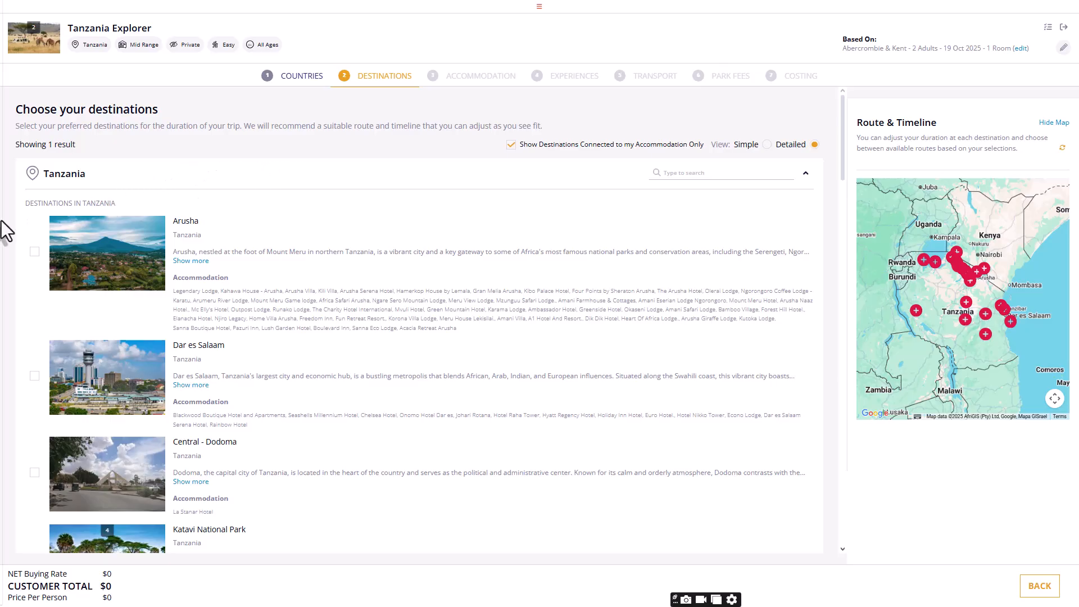
- Review the Tanzania destinations list and the accommodation shown under each, from Arusha down to the Serengeti regions
scroll(28, 264, down, 15)
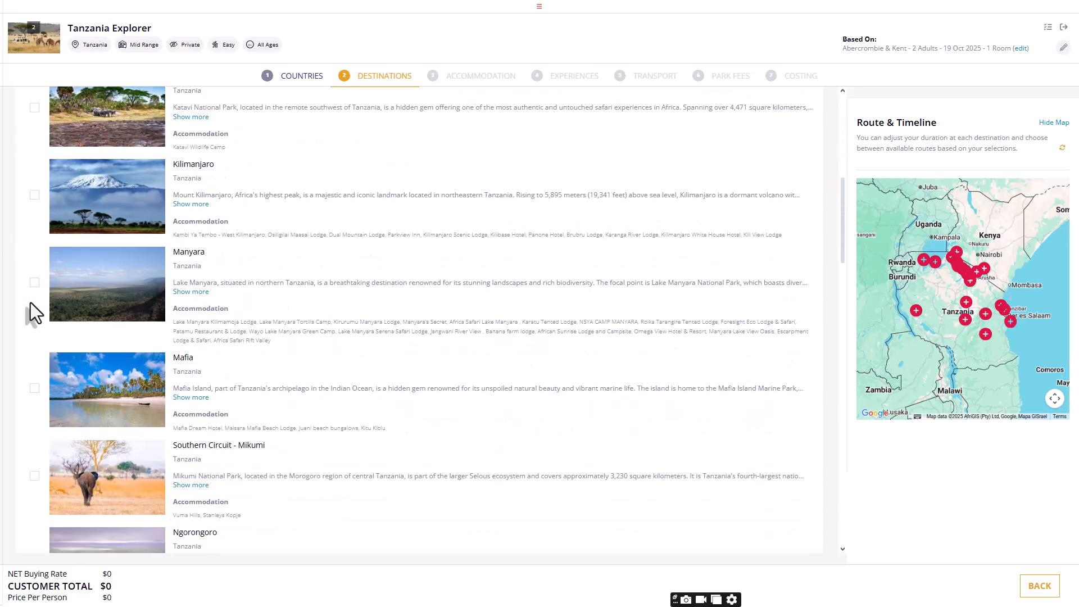
scroll(35, 271, up, 15)
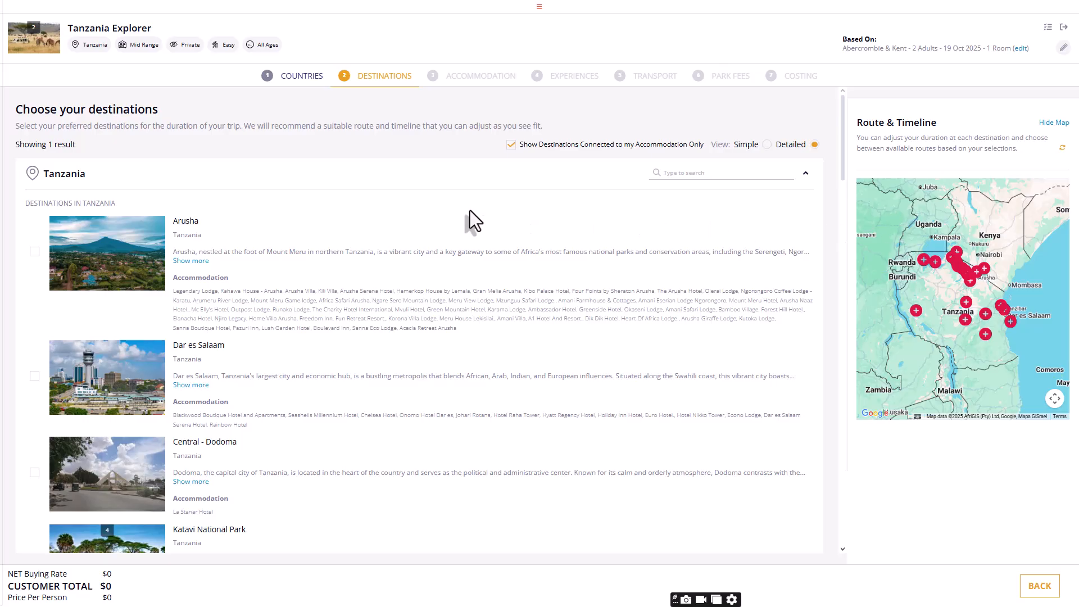
drag(170, 292, 465, 328)
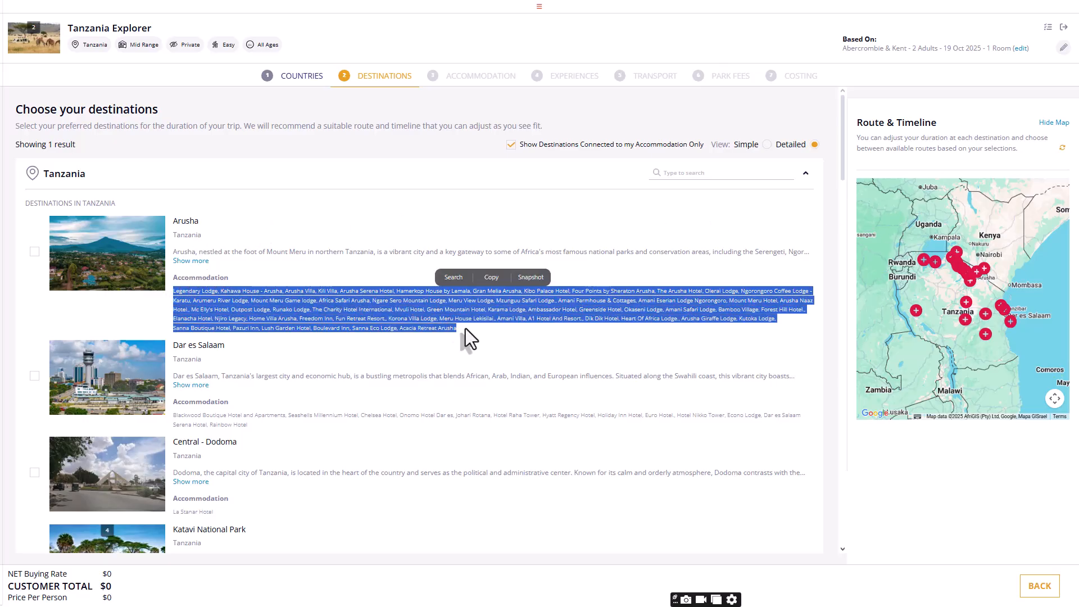
double_click(194, 224)
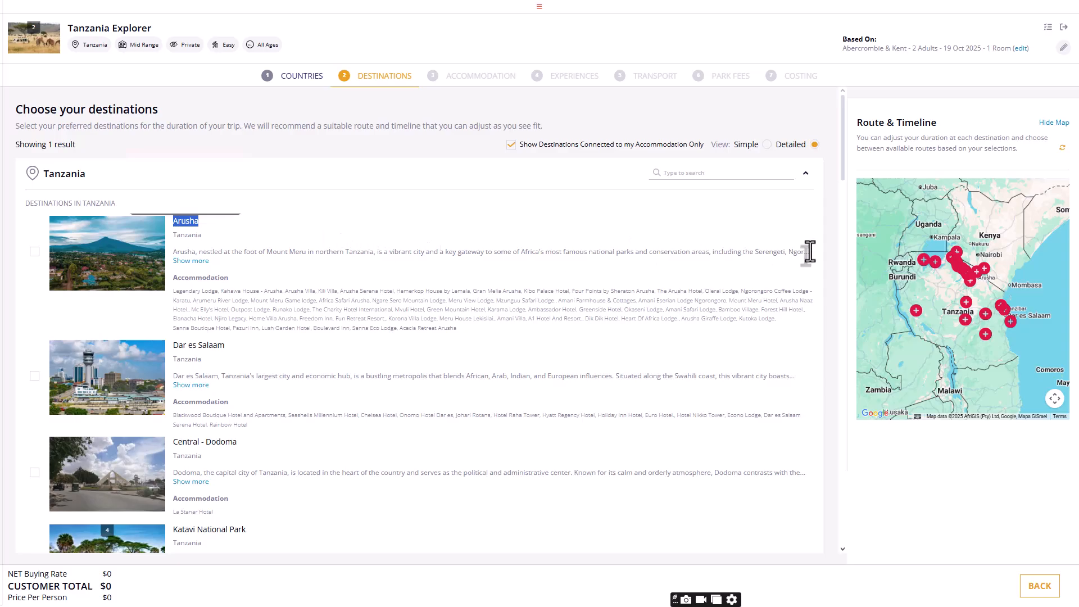
drag(843, 177, 813, 492)
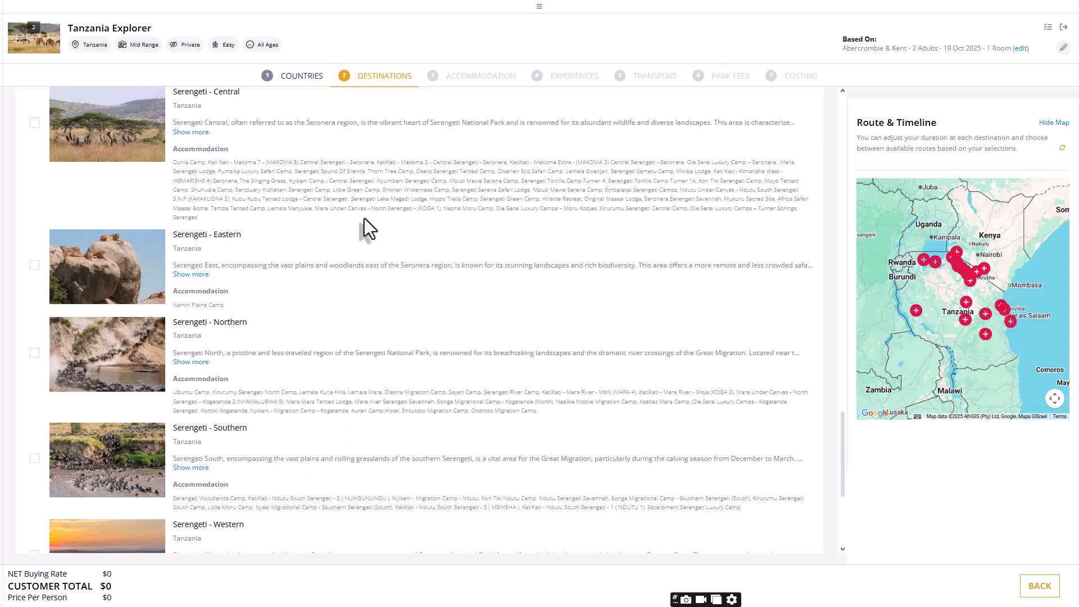
drag(843, 450, 812, 149)
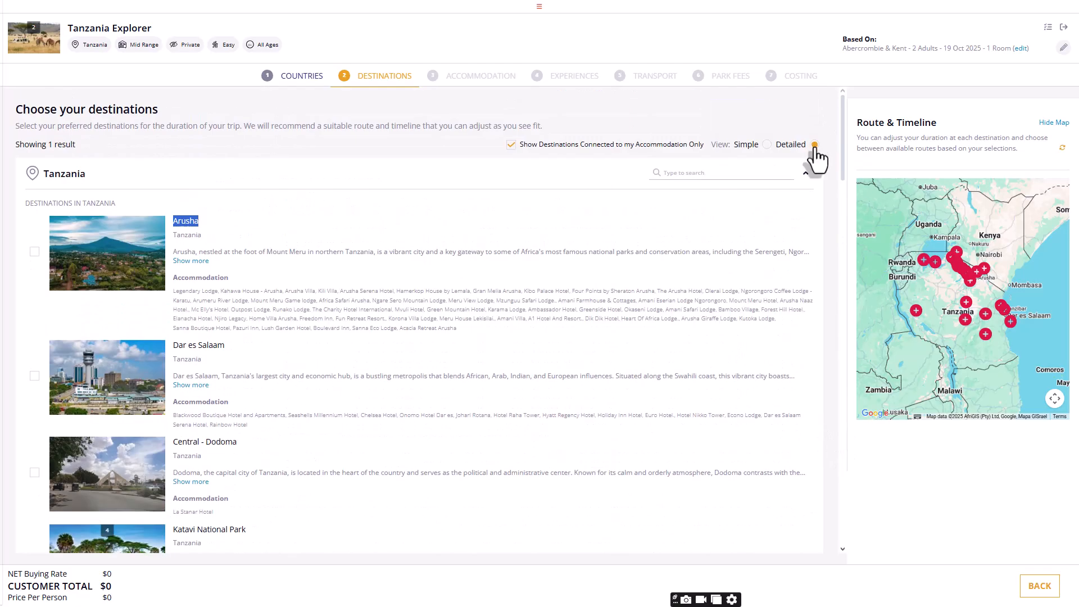
- Search the Tanzania destinations for "LAKE", look through the matches, and clear the search
click(722, 173)
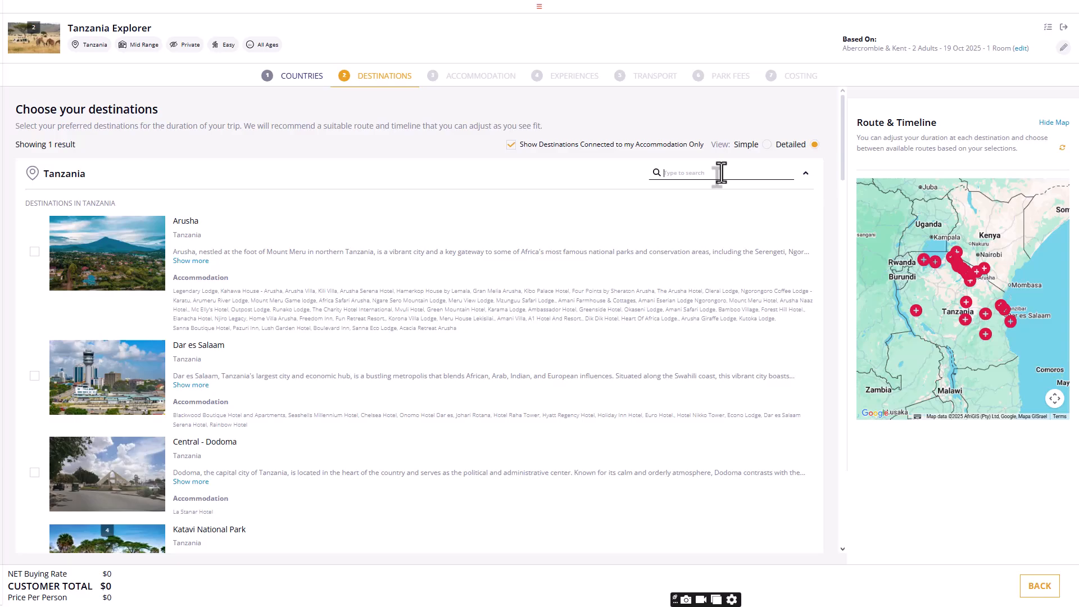
text(LAKE)
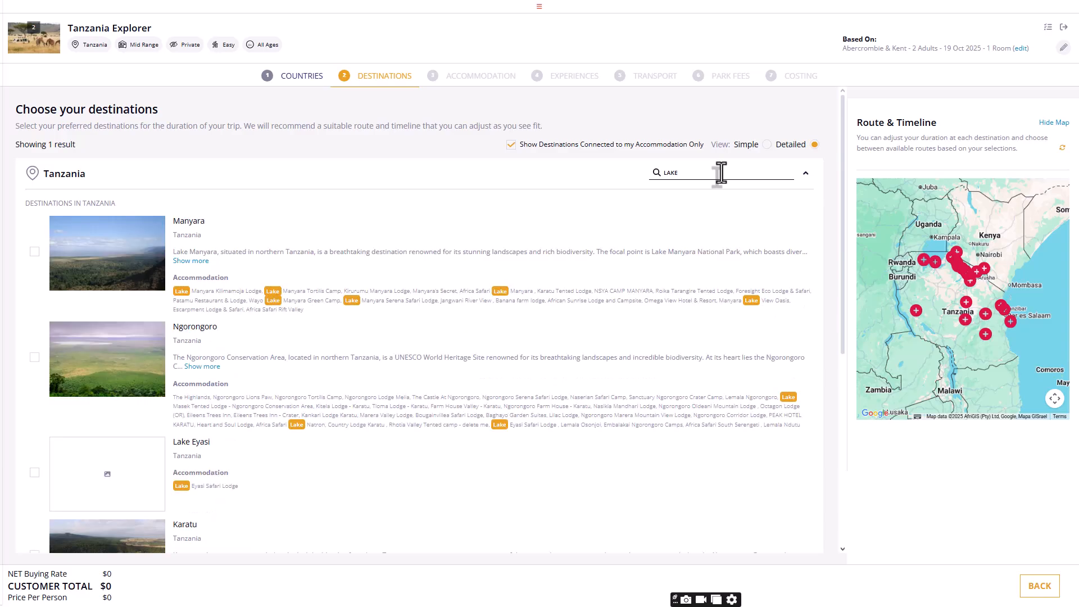
drag(843, 161, 836, 136)
key(BackSpace)
key(BackSpace)
key(BackSpace)
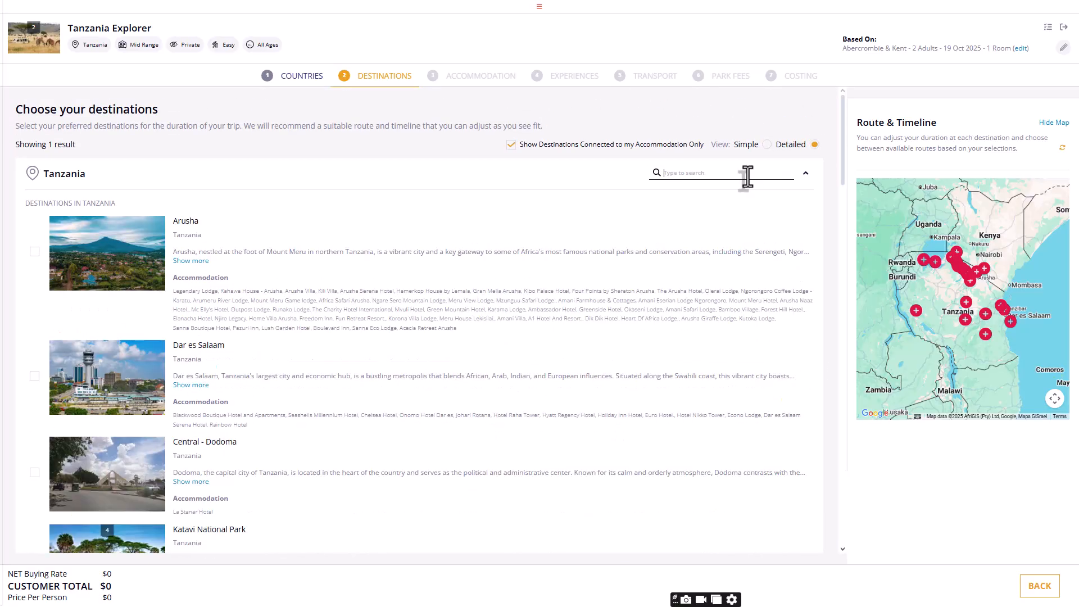
- Search the Tanzania destinations for "BAOBAB" to find which destination has that accommodation, and clear the search
text(BA)
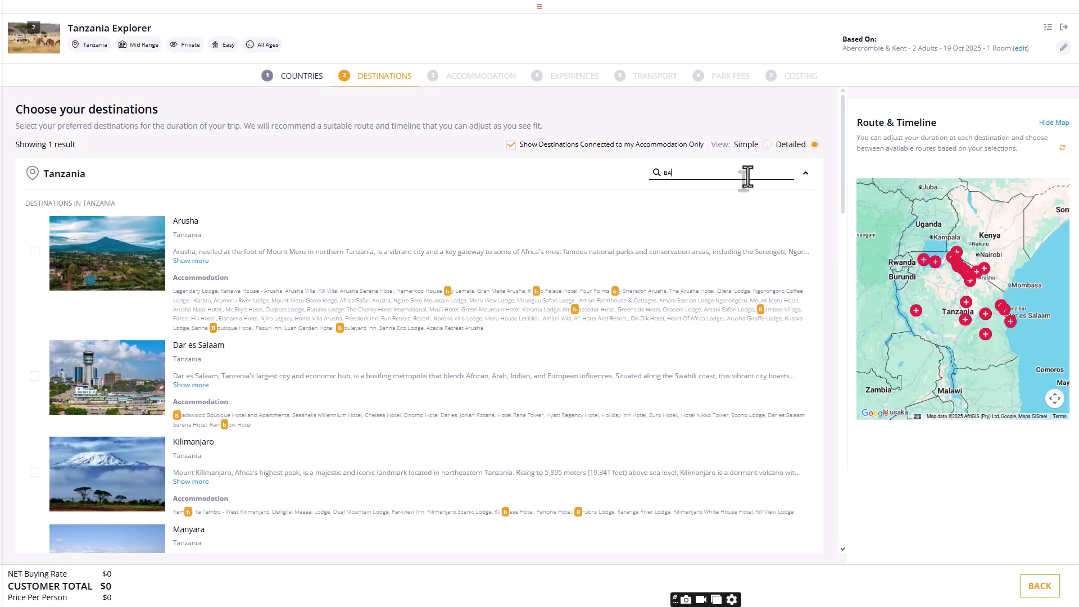
text(OBAB)
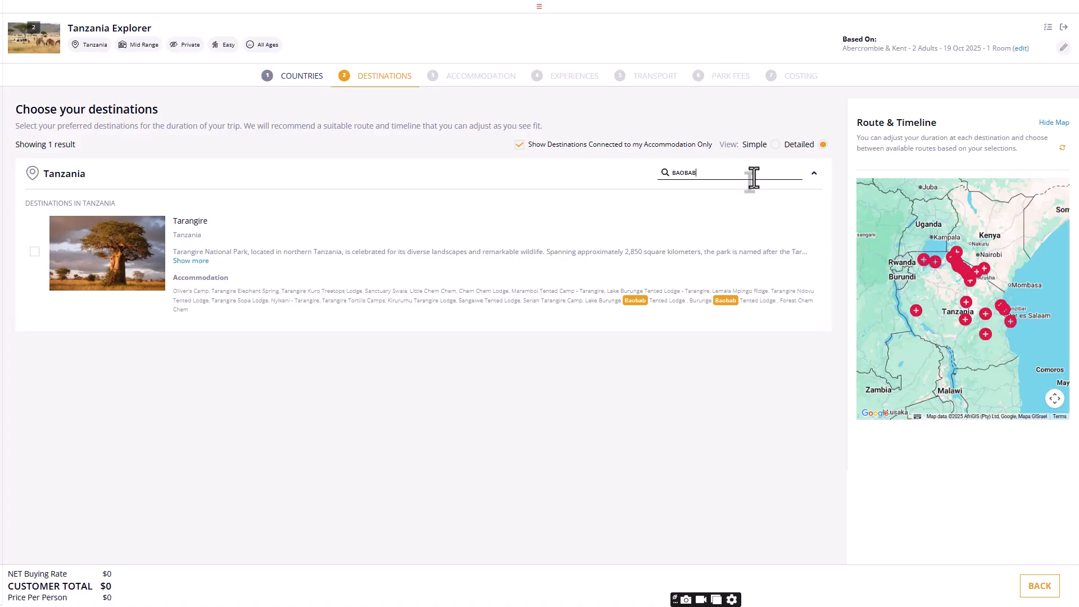
key(BackSpace)
key(BackSpace)
key(BackSpace)
key(BackSpace)
key(BackSpace)
key(BackSpace)
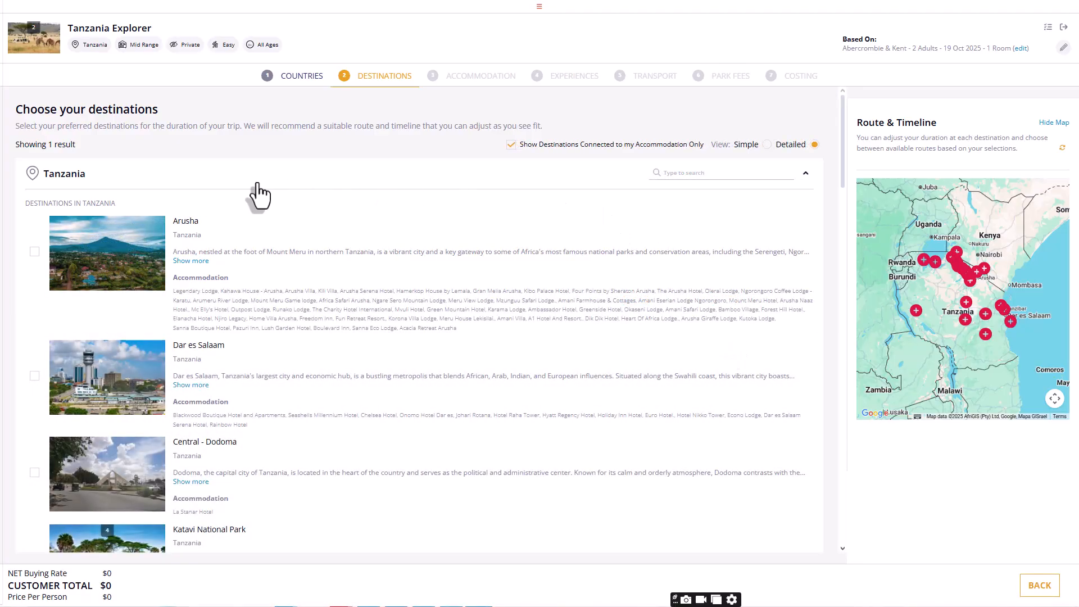
- Add Arusha as the first destination, and find Manyara with the search "MANYA" and add it as the second
click(34, 251)
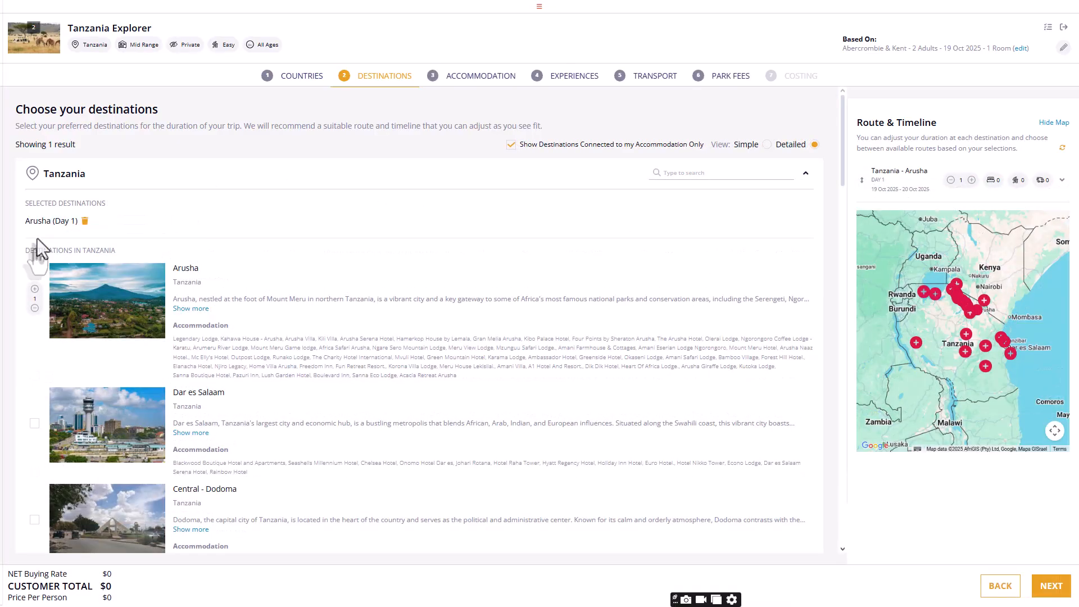
text(MA)
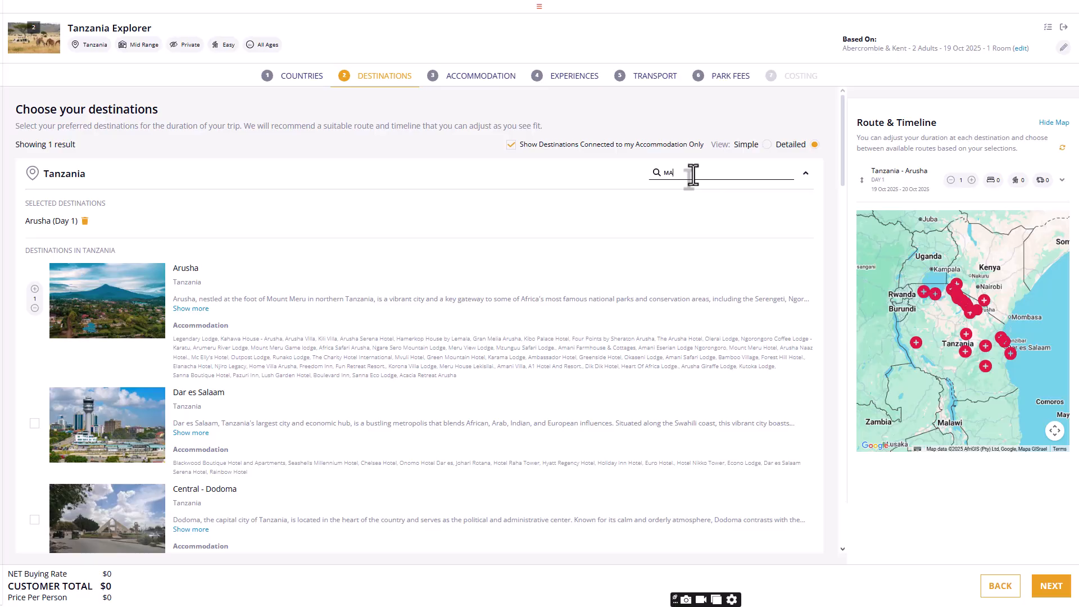
text(NYA)
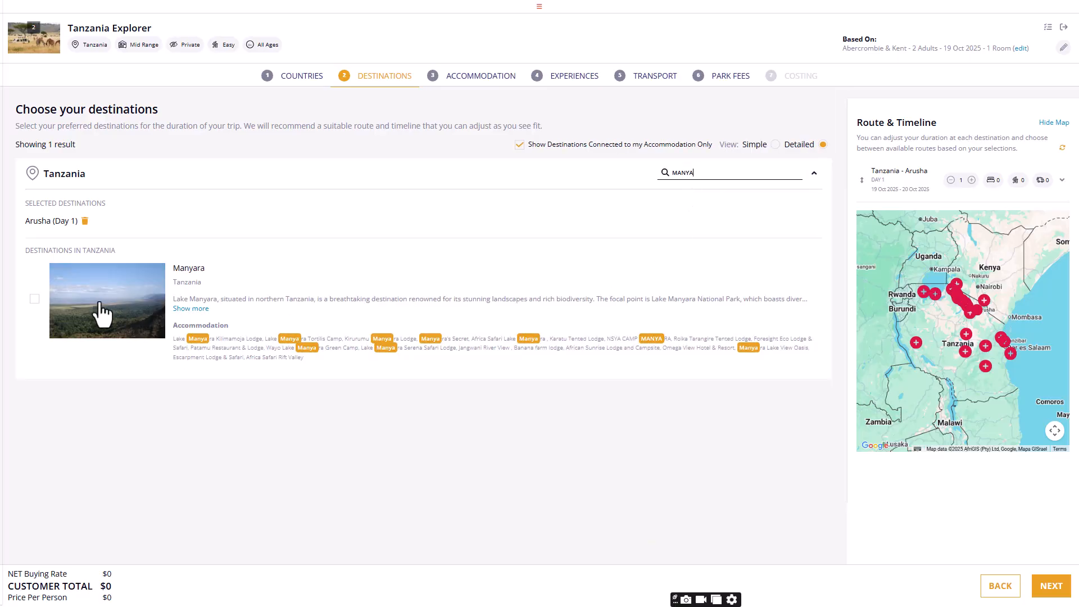
click(34, 300)
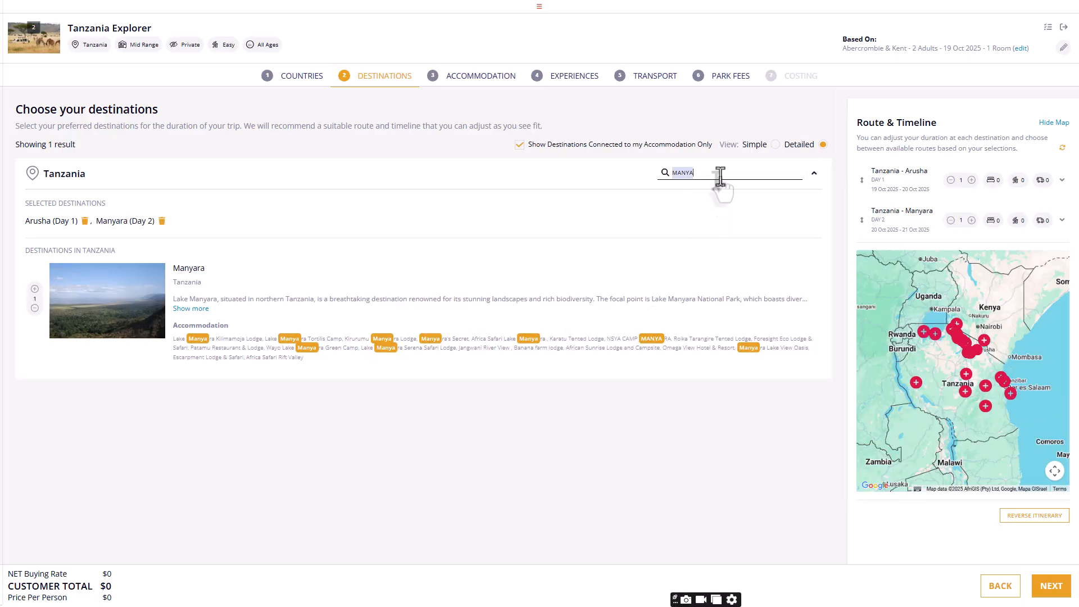
- Add Tarangire and Serengeti - Central to the itinerary, finding them with the searches "TAR" and "CENTR"
drag(716, 173, 665, 174)
key(BackSpace)
text(TAR)
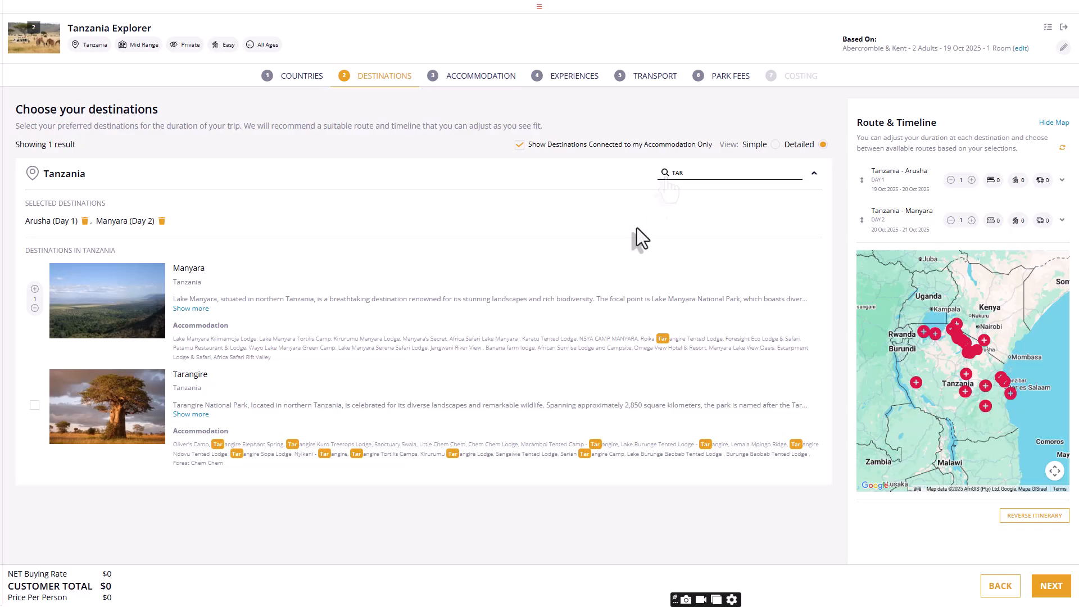
click(35, 406)
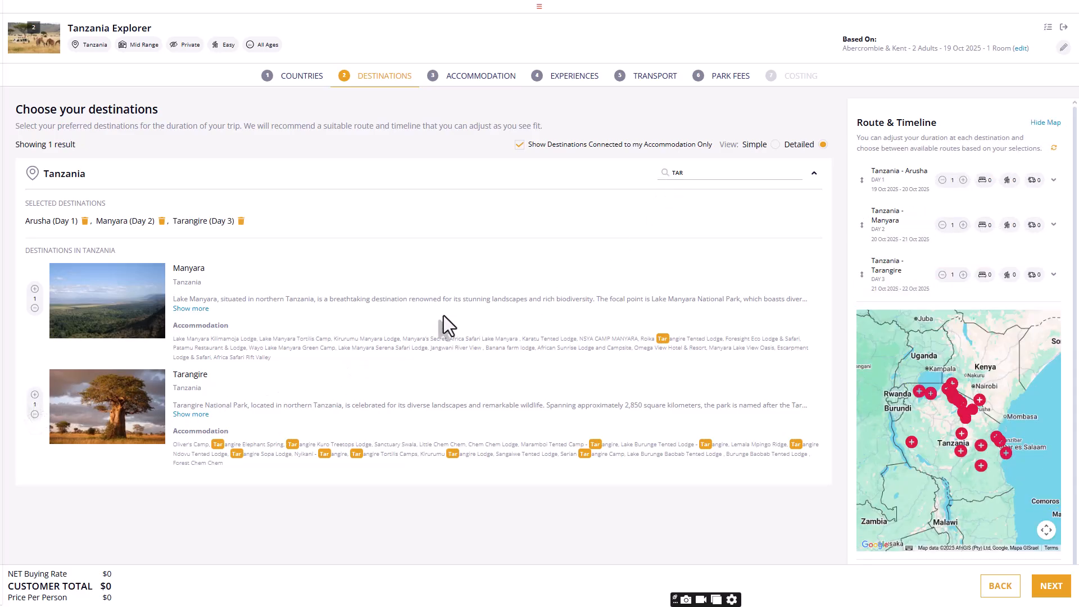
double_click(676, 173)
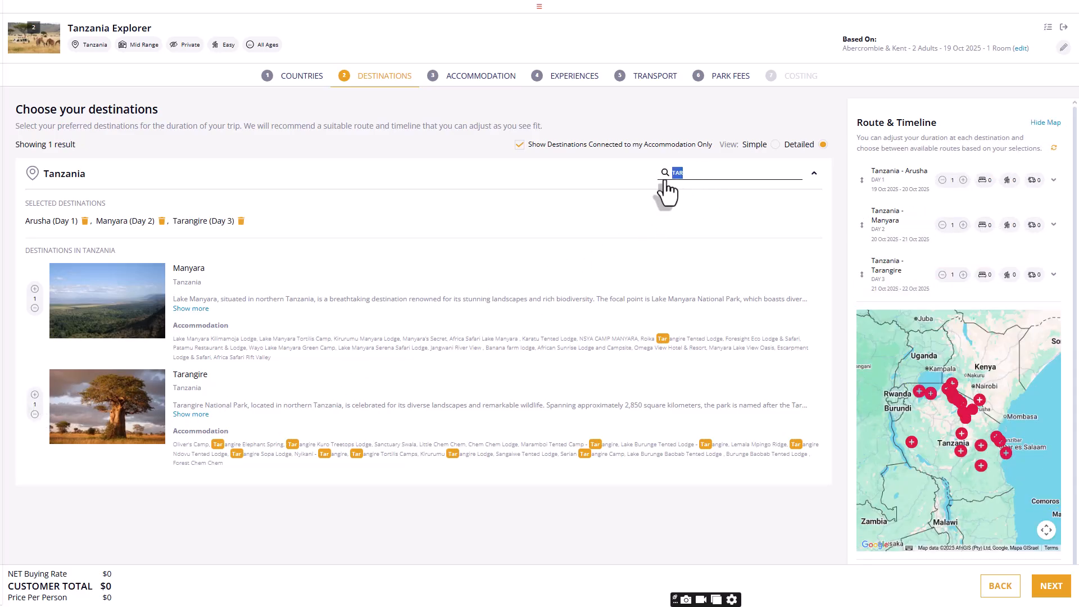
text(CENTR)
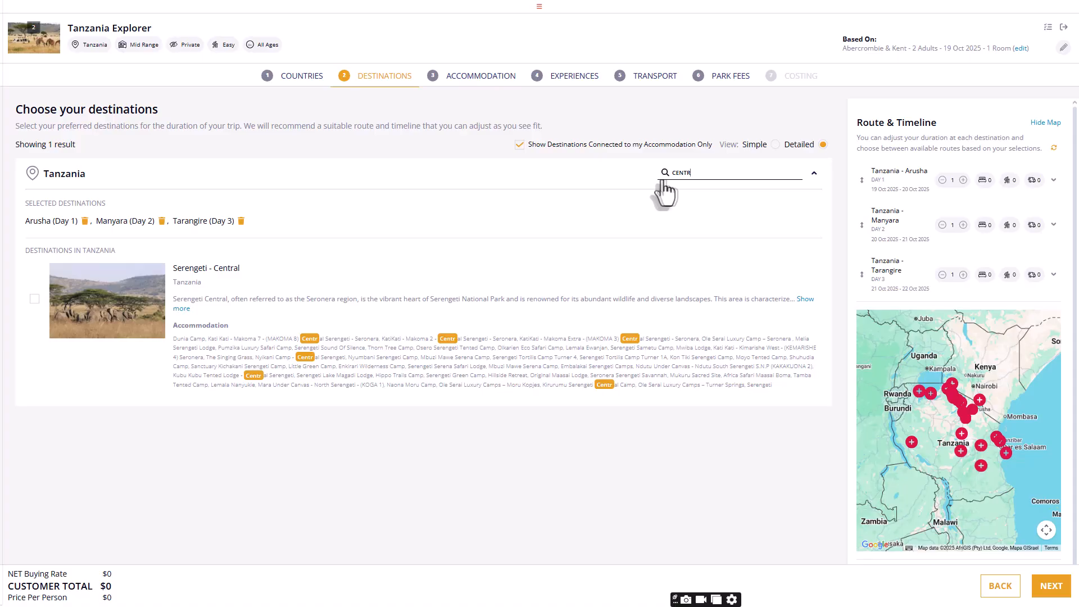
click(32, 299)
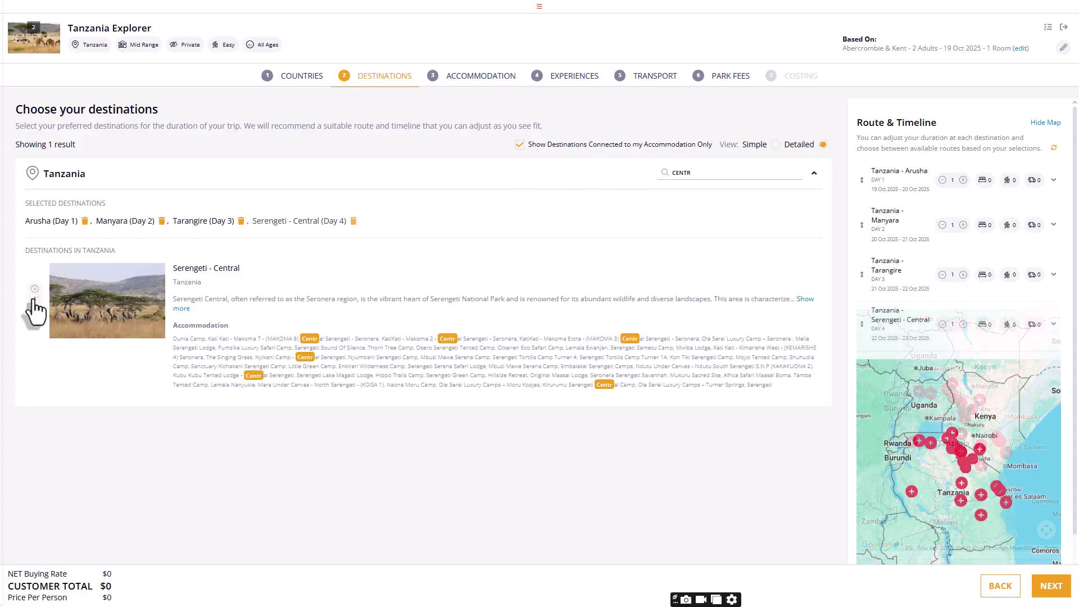
- Clear the destination search and add Arusha a second time as the final stop of the route
double_click(716, 174)
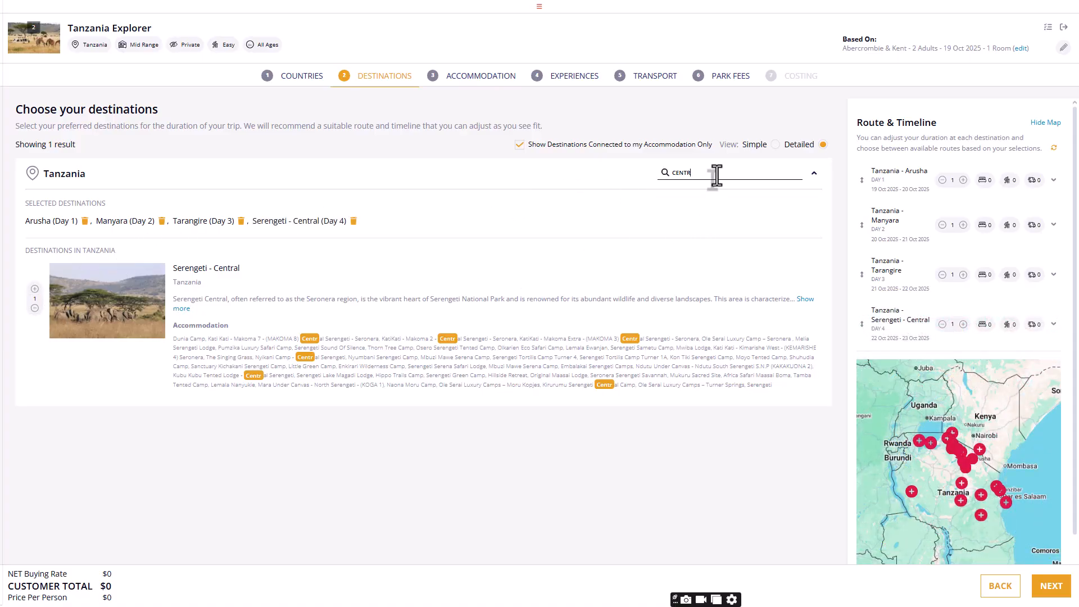
key(BackSpace)
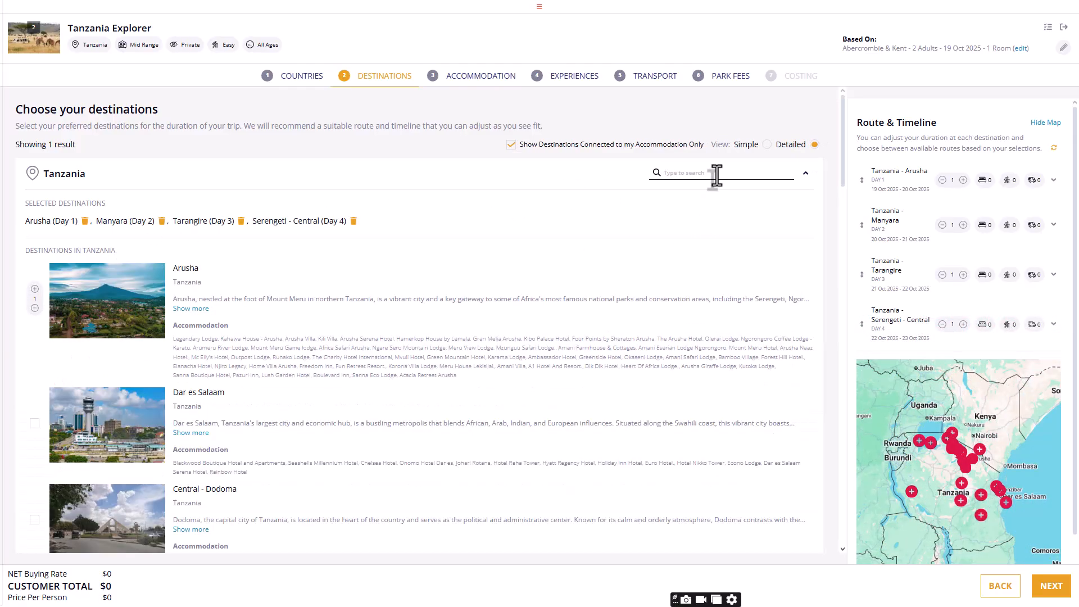
click(34, 289)
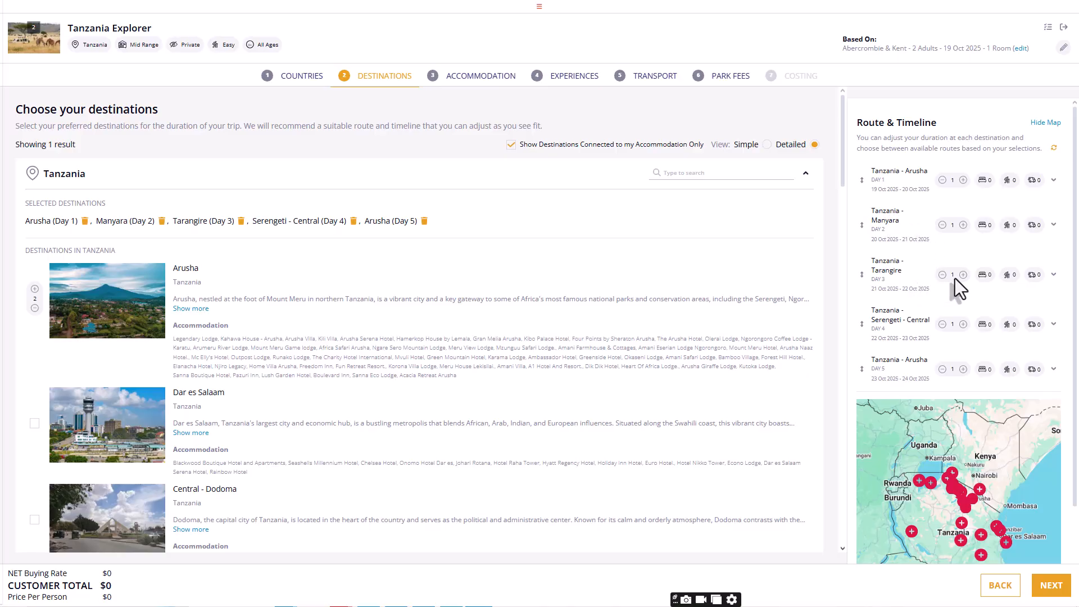
- In the route timeline, set the Serengeti - Central stay to 3 nights and the final Arusha stop to 0 nights
click(964, 325)
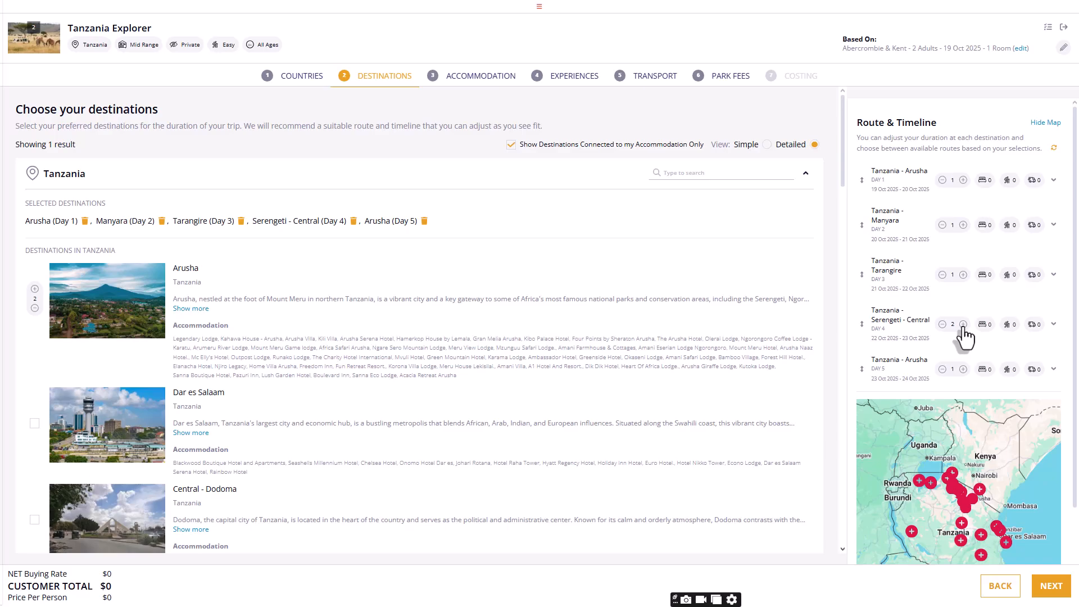
click(964, 324)
click(942, 369)
mouse_move(863, 370)
mouse_down()
mouse_move(863, 245)
mouse_move(857, 360)
mouse_up()
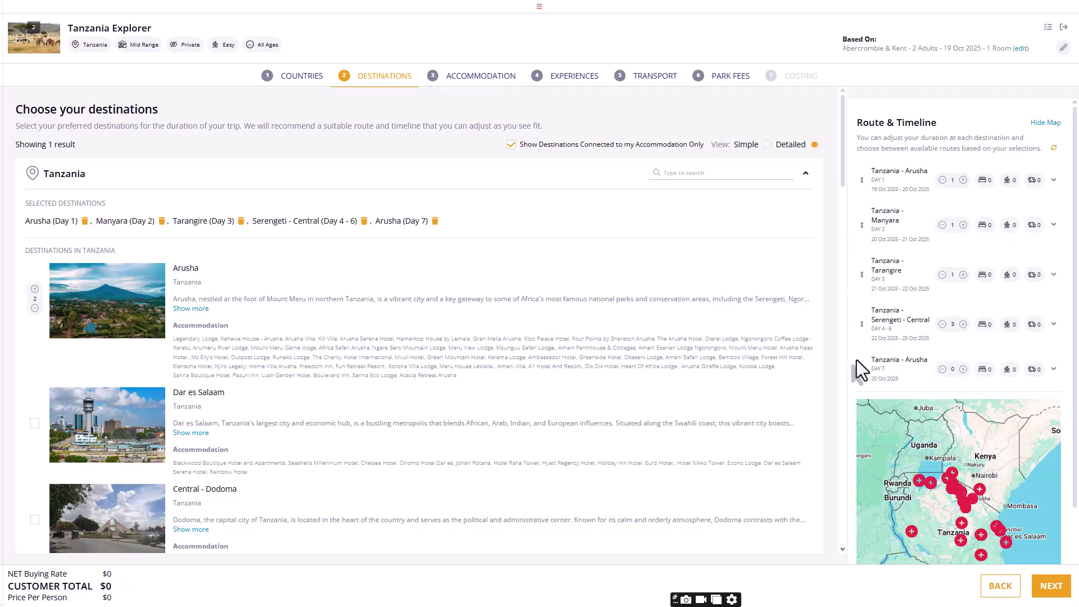